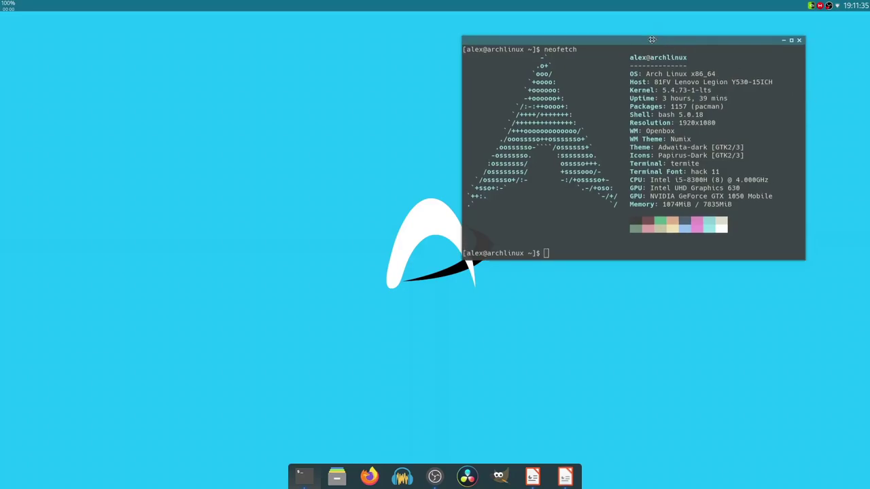
Install the openbox package with pacman and clear the terminal.
{"action": "left_click_drag", "start_coordinate": [653, 35], "coordinate": [702, 33]}
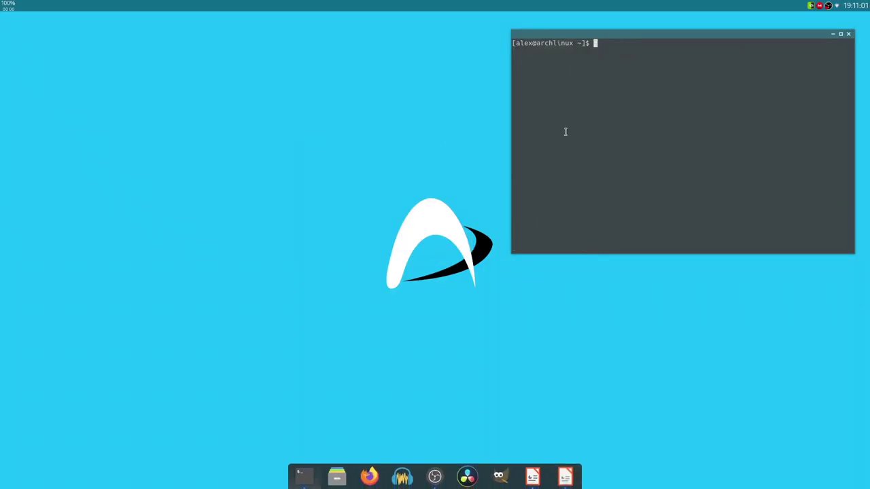
{"action": "type", "text": "sudo pacman -S openbox"}
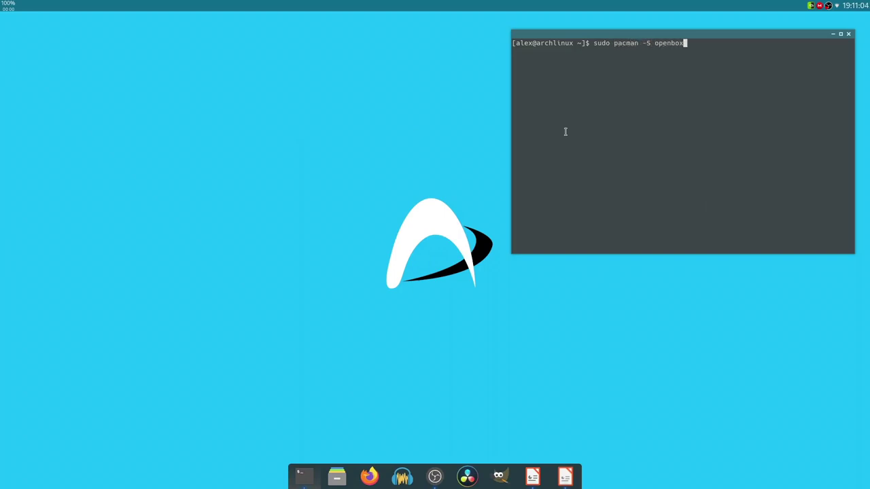
{"action": "key", "text": "Return"}
{"action": "key", "text": "Return"}
{"action": "key", "text": "ctrl+l"}
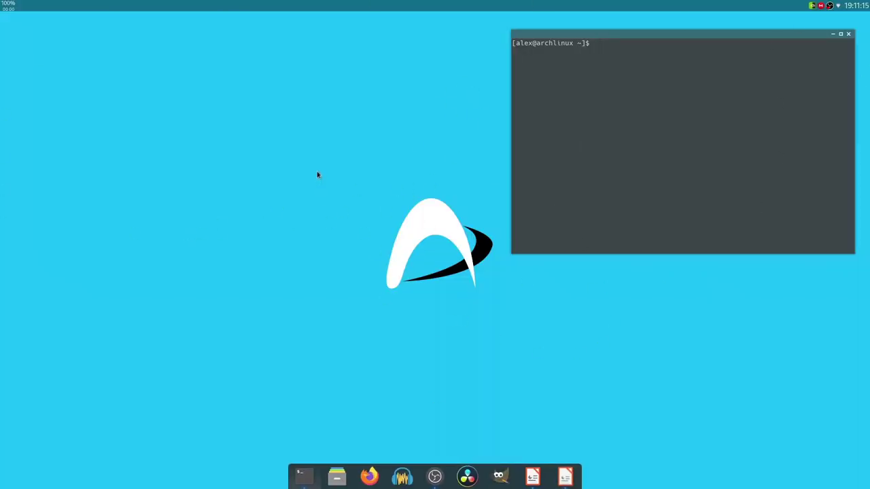
Launch xterm from the terminal, move its window across the desktop and close it.
{"action": "right_click", "coordinate": [324, 115]}
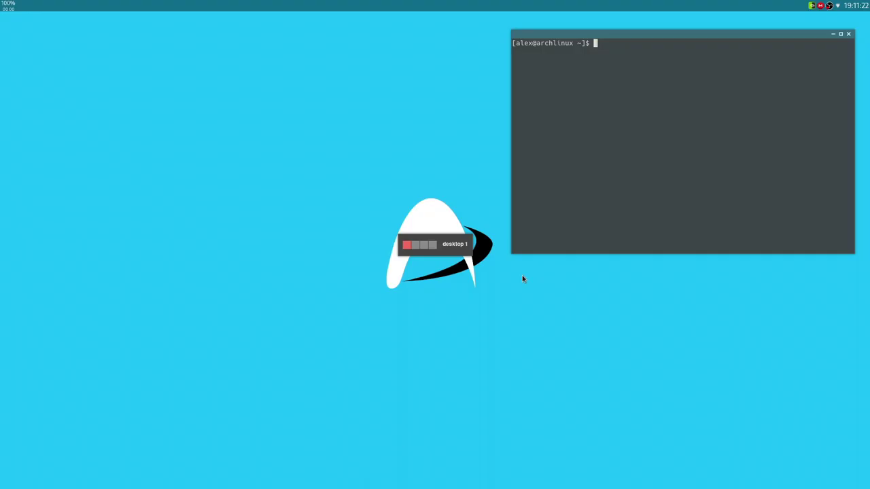
{"action": "left_click_drag", "start_coordinate": [619, 36], "coordinate": [492, 144]}
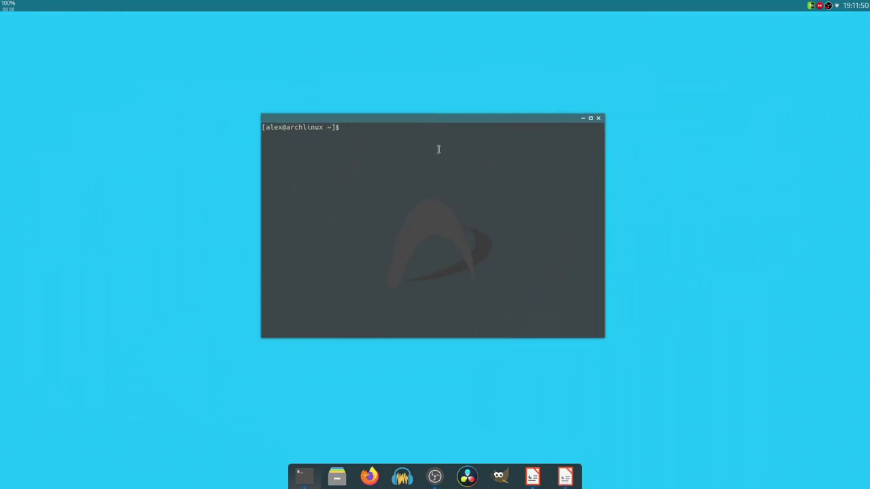
{"action": "type", "text": "xterm"}
{"action": "key", "text": "Return"}
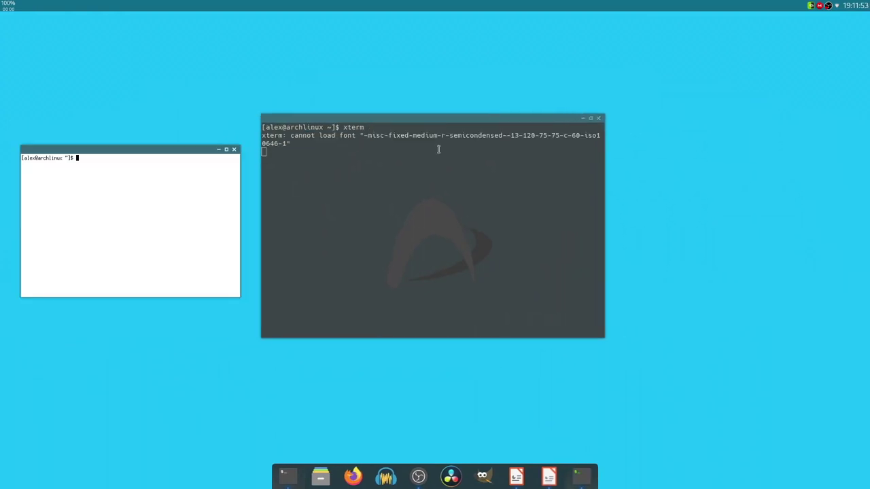
{"action": "left_click_drag", "start_coordinate": [160, 149], "coordinate": [663, 180]}
{"action": "left_click", "coordinate": [731, 180]}
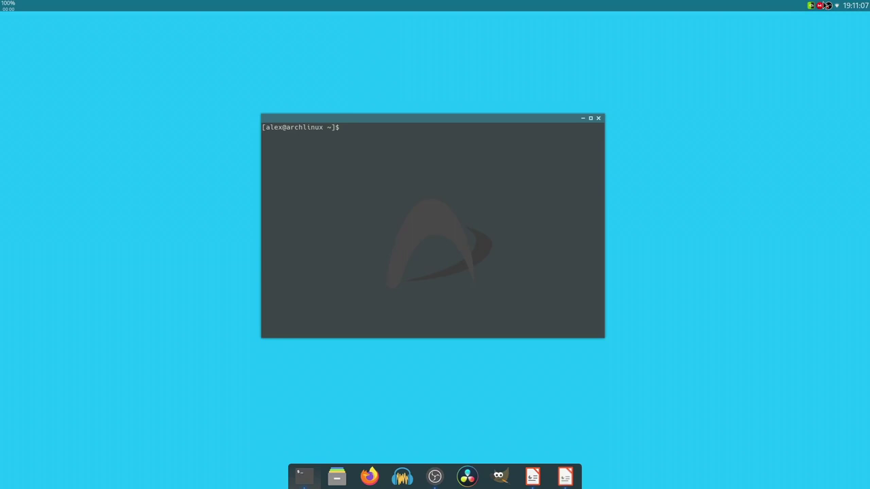
Check the wired, Wi-Fi and VPN connection options offered by the network applet.
{"action": "left_click", "coordinate": [835, 6]}
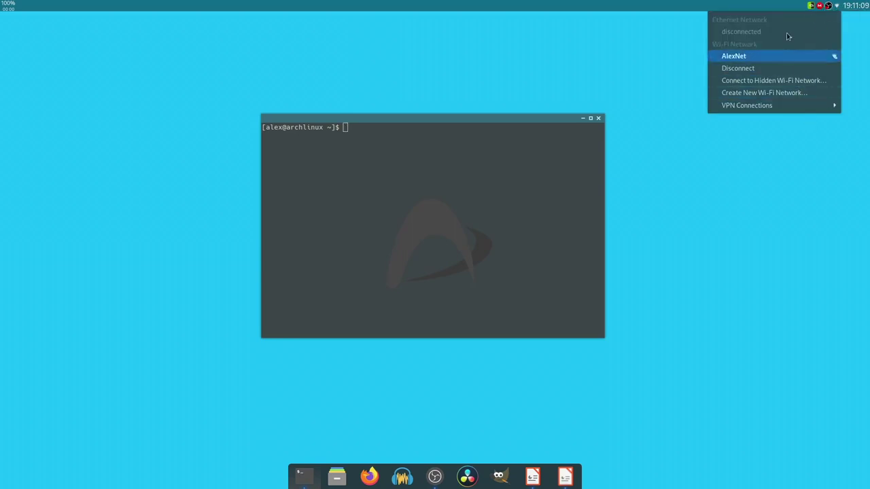
{"action": "left_click", "coordinate": [789, 141]}
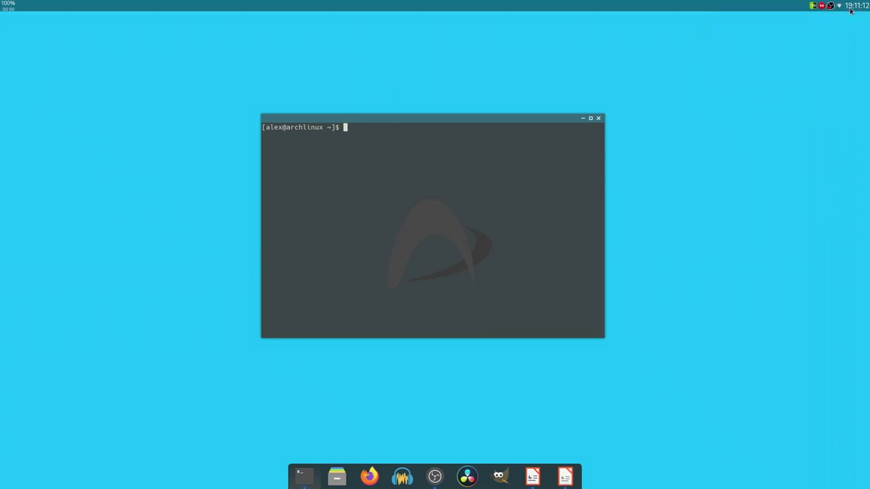
Open the Openbox desktop menu and choose MEGAsync from the System category.
{"action": "right_click", "coordinate": [115, 4]}
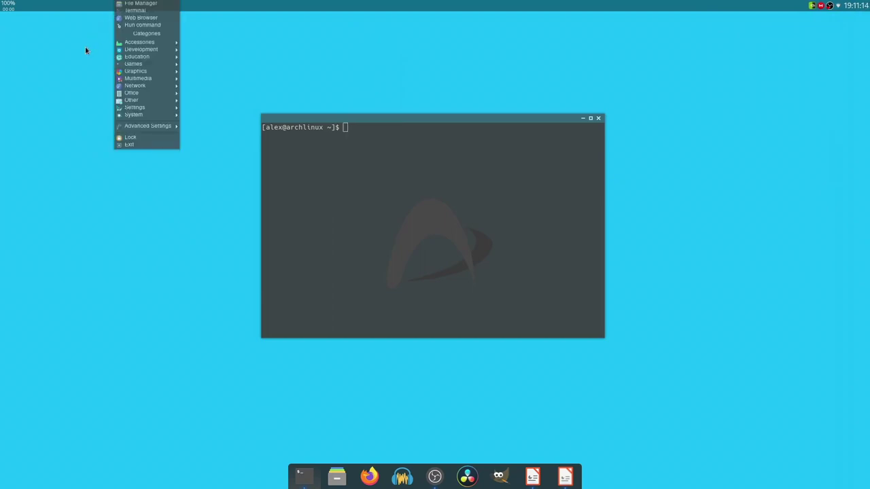
{"action": "left_click", "coordinate": [84, 80]}
{"action": "right_click", "coordinate": [84, 82]}
{"action": "mouse_move", "coordinate": [109, 187]}
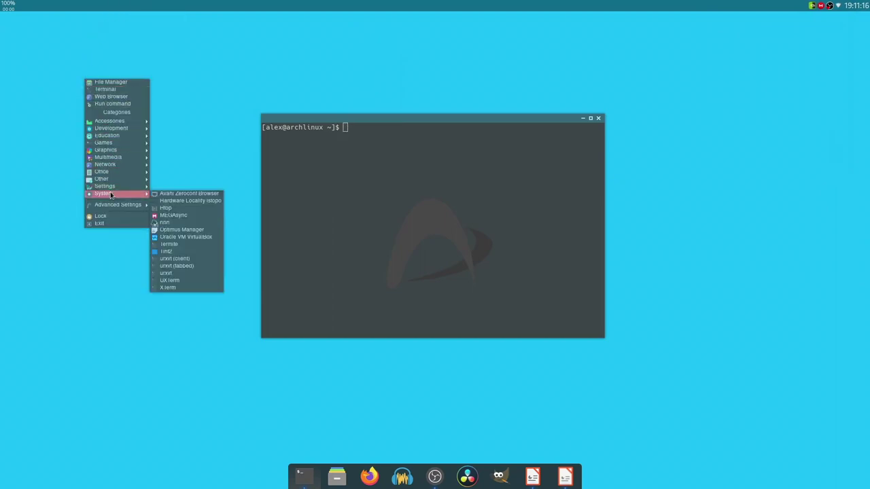
{"action": "left_click", "coordinate": [178, 215]}
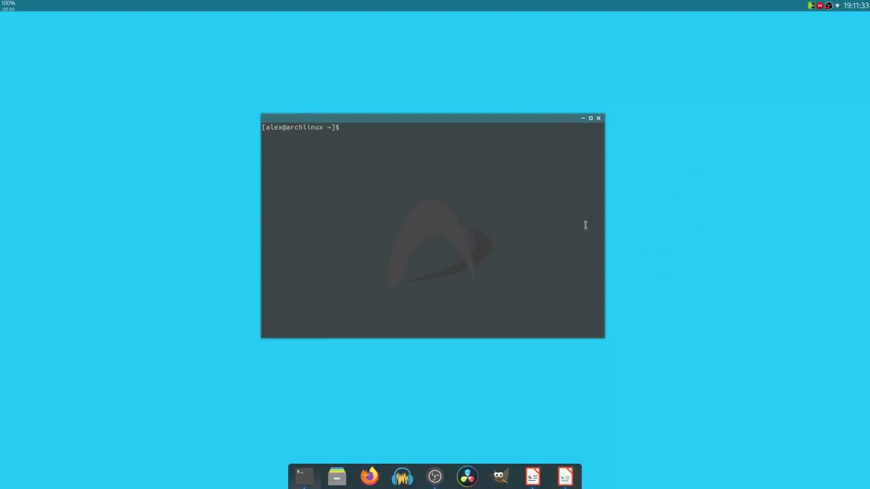
Look through the application categories of the desktop menu, including Multimedia and Network.
{"action": "right_click", "coordinate": [117, 69]}
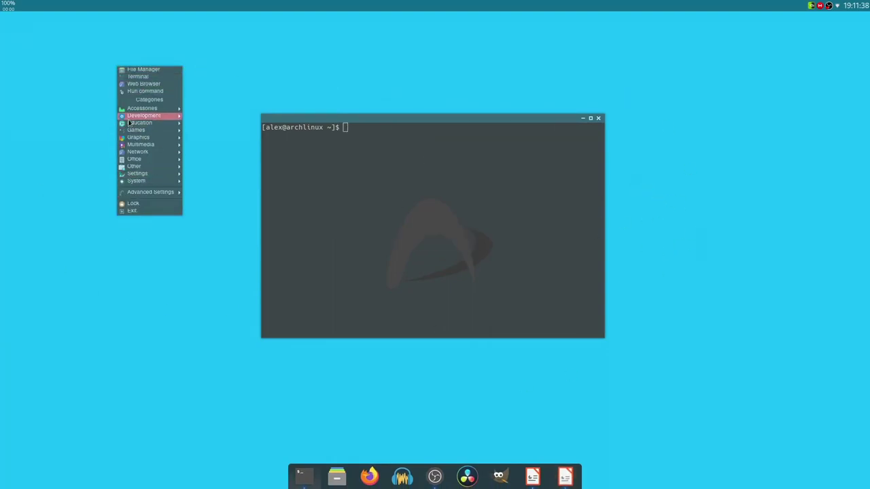
{"action": "mouse_move", "coordinate": [144, 138]}
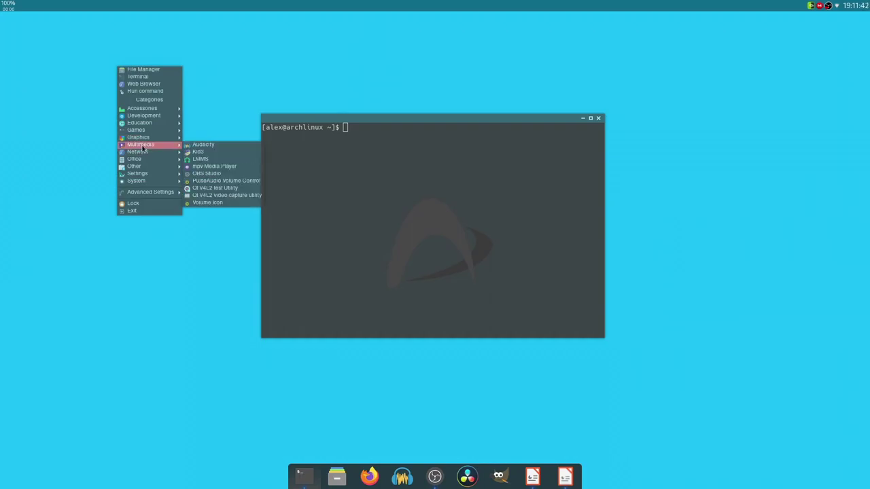
{"action": "left_click", "coordinate": [244, 25]}
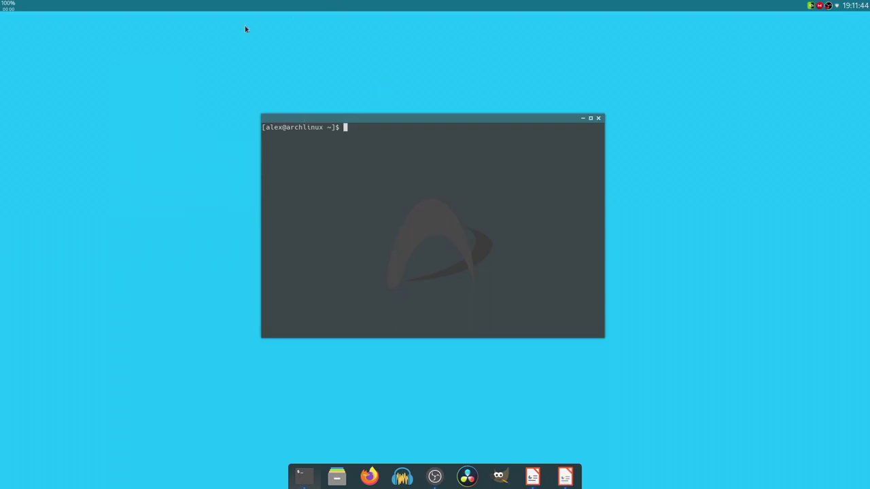
{"action": "scroll", "coordinate": [354, 108], "scroll_direction": "up", "scroll_amount": 1}
{"action": "right_click", "coordinate": [27, 77]}
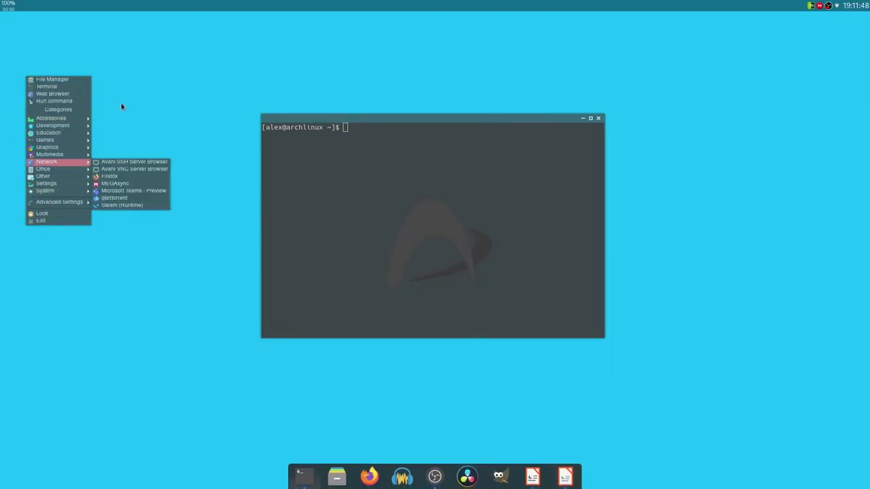
{"action": "left_click", "coordinate": [188, 42]}
{"action": "right_click", "coordinate": [189, 42]}
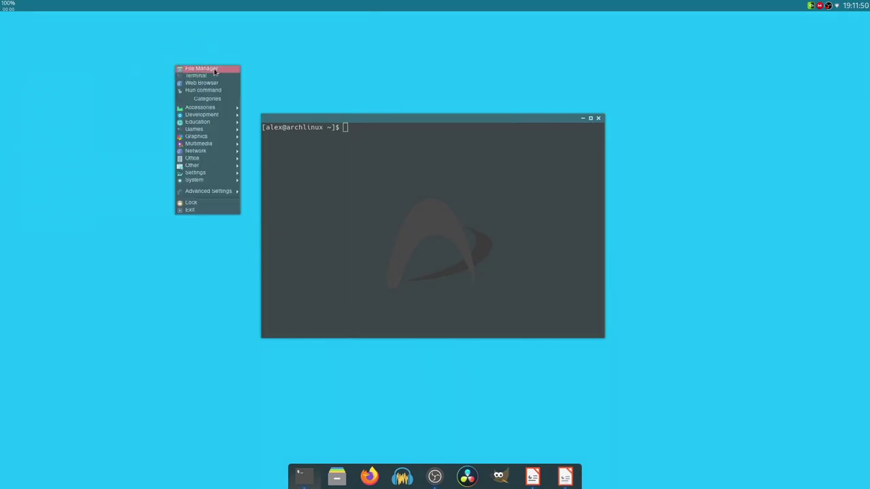
{"action": "mouse_move", "coordinate": [218, 144]}
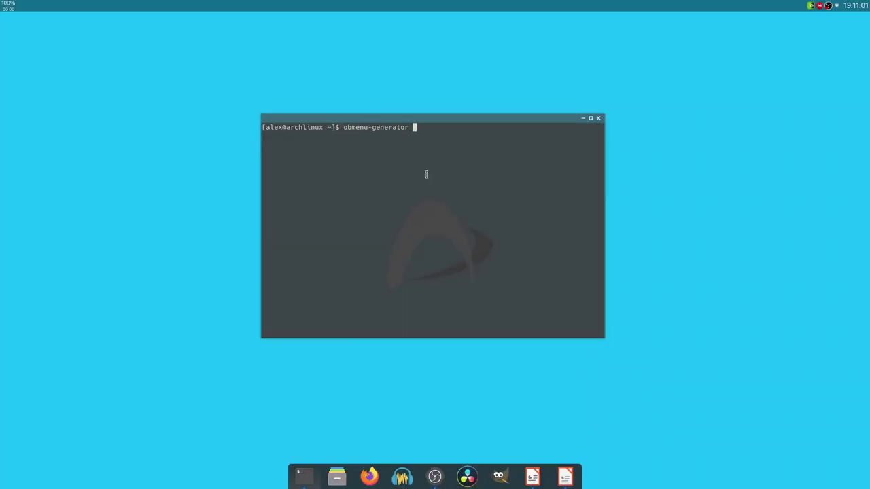
Replace the obmenu-generator command at the terminal prompt with mmaker.
{"action": "key", "text": "BackSpace"}
{"action": "key", "text": "BackSpace"}
{"action": "key", "text": "BackSpace"}
{"action": "key", "text": "BackSpace"}
{"action": "key", "text": "BackSpace"}
{"action": "key", "text": "BackSpace"}
{"action": "key", "text": "BackSpace"}
{"action": "key", "text": "BackSpace"}
{"action": "key", "text": "BackSpace"}
{"action": "key", "text": "BackSpace"}
{"action": "key", "text": "BackSpace"}
{"action": "key", "text": "BackSpace"}
{"action": "key", "text": "BackSpace"}
{"action": "key", "text": "BackSpace"}
{"action": "key", "text": "BackSpace"}
{"action": "key", "text": "BackSpace"}
{"action": "type", "text": "mm"}
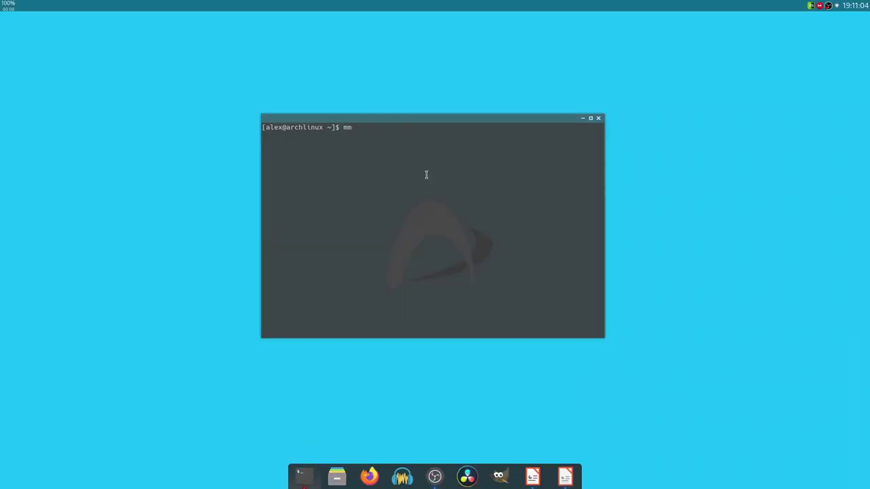
{"action": "key", "text": "BackSpace"}
{"action": "key", "text": "BackSpace"}
{"action": "type", "text": "mmaker"}
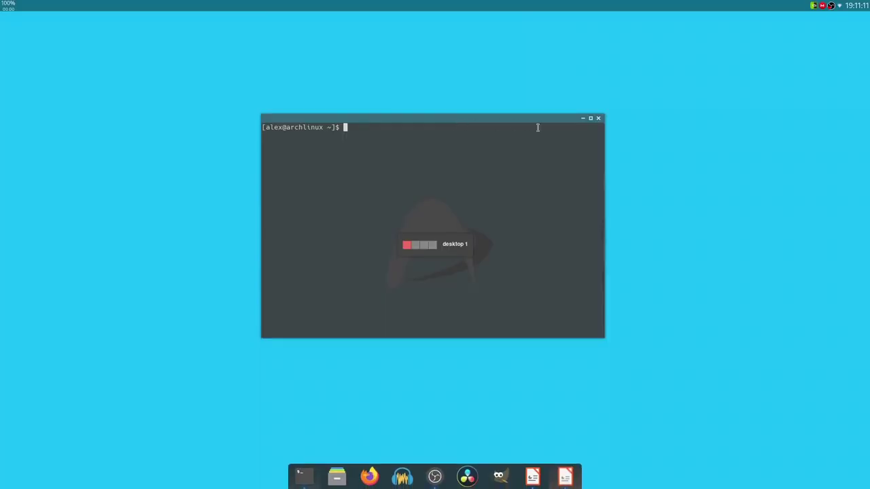
Move the terminal window slightly and install the man package with yay.
{"action": "left_click_drag", "start_coordinate": [481, 118], "coordinate": [449, 135]}
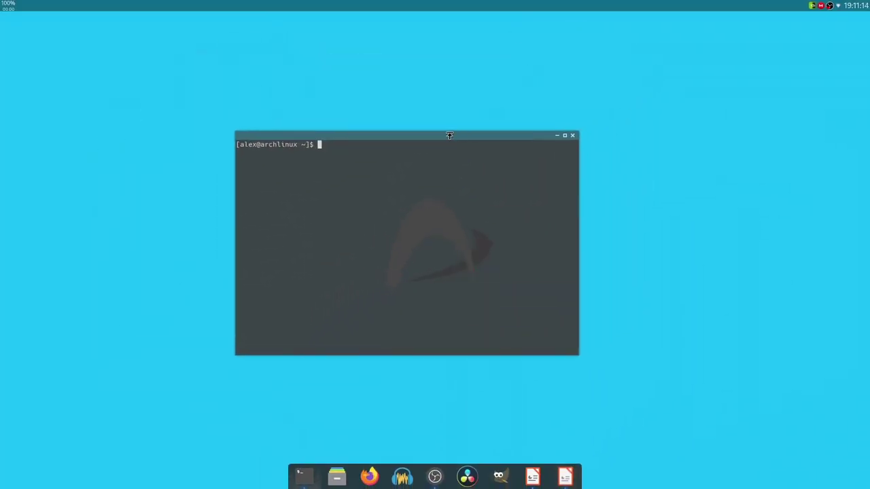
{"action": "type", "text": "yay -S man"}
{"action": "key", "text": "Return"}
{"action": "key", "text": "Return"}
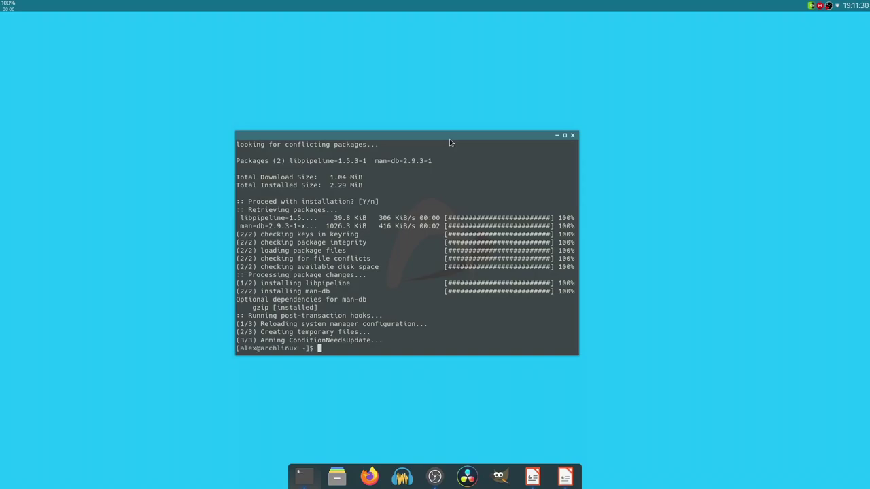
Clear the terminal, open the manual page of man and read through its description and examples.
{"action": "key", "text": "ctrl+l"}
{"action": "type", "text": "man man"}
{"action": "key", "text": "Return"}
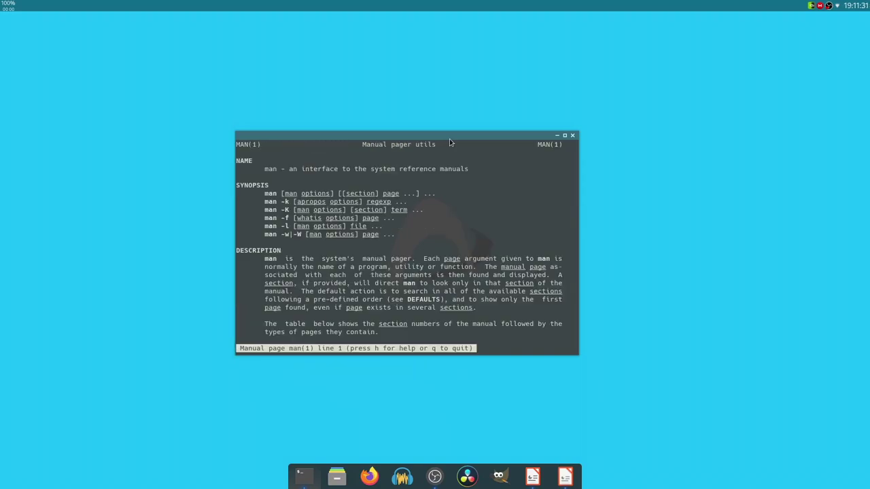
{"action": "key", "text": "Down"}
{"action": "key", "text": "Down"}
{"action": "key", "text": "Down"}
{"action": "key", "text": "Down"}
{"action": "key", "text": "Down"}
{"action": "key", "text": "Down"}
{"action": "key", "text": "Down"}
{"action": "key", "text": "Down"}
{"action": "key", "text": "Down"}
{"action": "key", "text": "Down"}
{"action": "key", "text": "Down"}
{"action": "key", "text": "Down"}
{"action": "key", "text": "Down"}
{"action": "key", "text": "Down"}
{"action": "key", "text": "Down"}
{"action": "key", "text": "Down"}
{"action": "key", "text": "Down"}
{"action": "key", "text": "Down"}
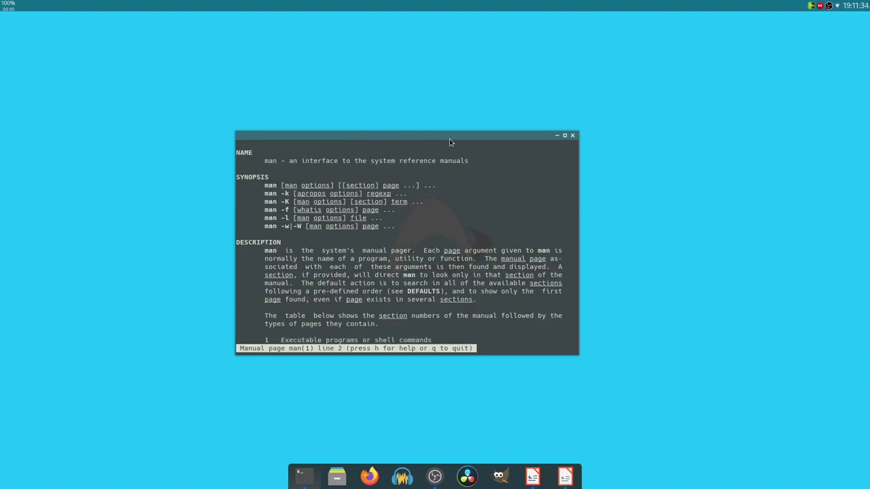
{"action": "key", "text": "Down"}
{"action": "key", "text": "Down"}
{"action": "key", "text": "Down"}
{"action": "key", "text": "Down"}
{"action": "key", "text": "Down"}
{"action": "key", "text": "Down"}
{"action": "key", "text": "Down"}
{"action": "key", "text": "Down"}
{"action": "key", "text": "Down"}
{"action": "key", "text": "Down"}
{"action": "key", "text": "Down"}
{"action": "key", "text": "Down"}
{"action": "key", "text": "Down"}
{"action": "key", "text": "Down"}
{"action": "key", "text": "Down"}
{"action": "key", "text": "Down"}
{"action": "key", "text": "Down"}
{"action": "key", "text": "Down"}
{"action": "key", "text": "Down"}
{"action": "key", "text": "Down"}
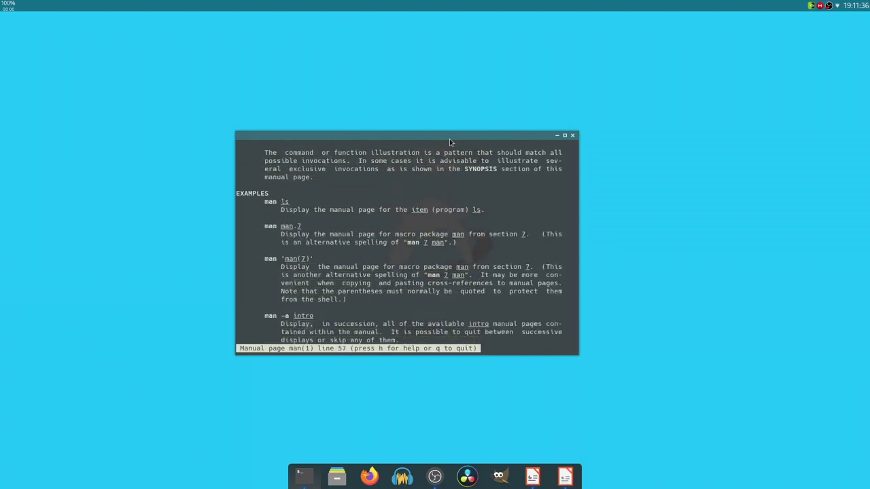
{"action": "key", "text": "Down"}
{"action": "key", "text": "Down"}
{"action": "key", "text": "Down"}
{"action": "key", "text": "Down"}
{"action": "key", "text": "Down"}
{"action": "key", "text": "Down"}
{"action": "key", "text": "Down"}
{"action": "key", "text": "Down"}
{"action": "key", "text": "Down"}
{"action": "key", "text": "Down"}
{"action": "key", "text": "Down"}
{"action": "key", "text": "Down"}
{"action": "key", "text": "Down"}
{"action": "key", "text": "Down"}
{"action": "key", "text": "Down"}
{"action": "key", "text": "Down"}
{"action": "key", "text": "Down"}
{"action": "key", "text": "Down"}
{"action": "key", "text": "Down"}
{"action": "key", "text": "Down"}
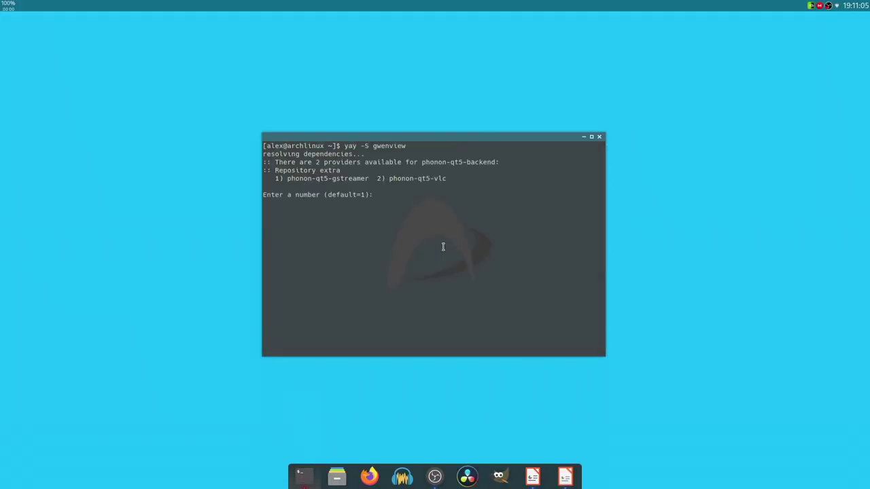
Cancel the gwenview installation after accepting the default phonon-qt5-backend provider, and clear the terminal.
{"action": "key", "text": "Return"}
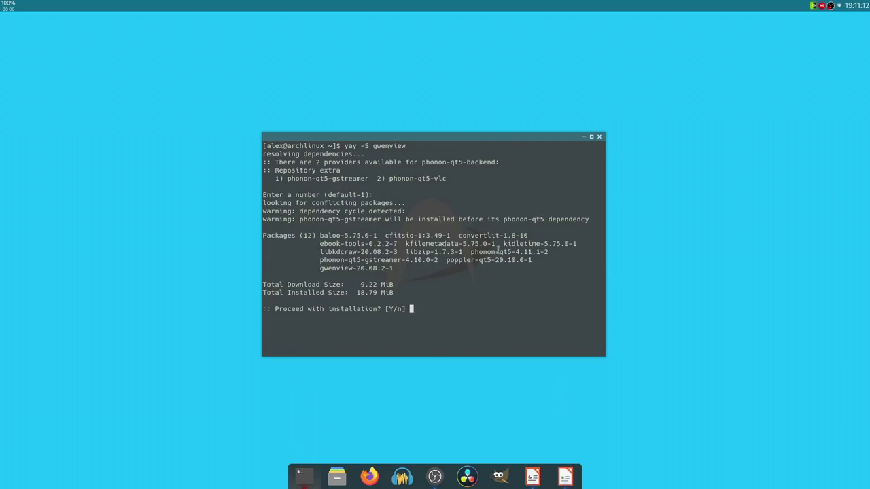
{"action": "key", "text": "ctrl+c"}
{"action": "key", "text": "ctrl+l"}
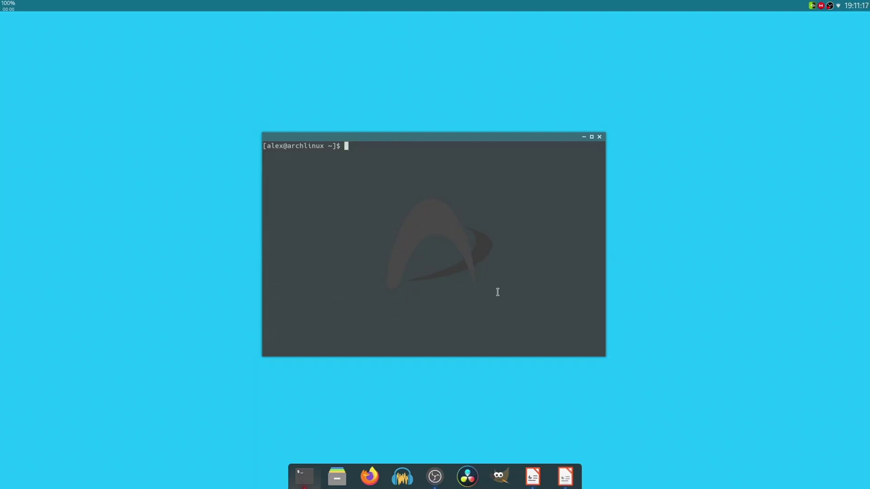
Open Spaceman Denshi.png from the DenshiVideo folder in sxiv and examine it at different zoom levels.
{"action": "left_click", "coordinate": [338, 476]}
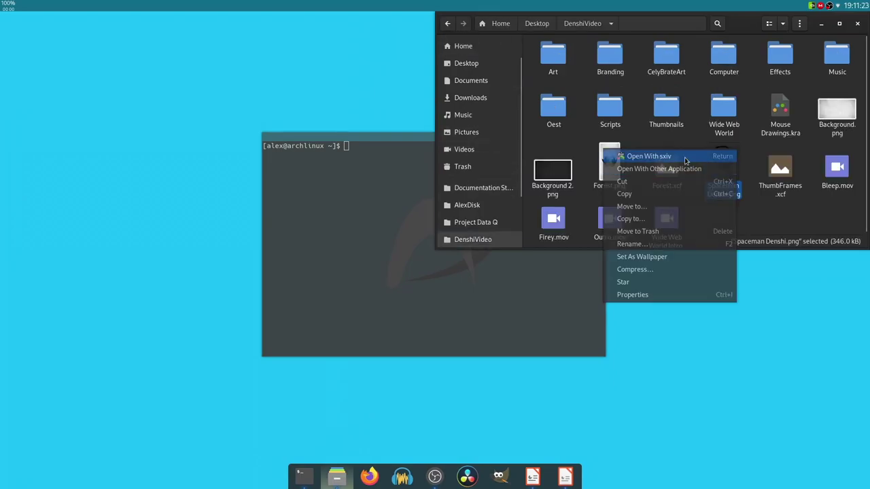
{"action": "left_click", "coordinate": [614, 156]}
{"action": "scroll", "coordinate": [236, 106], "scroll_direction": "up", "scroll_amount": 3}
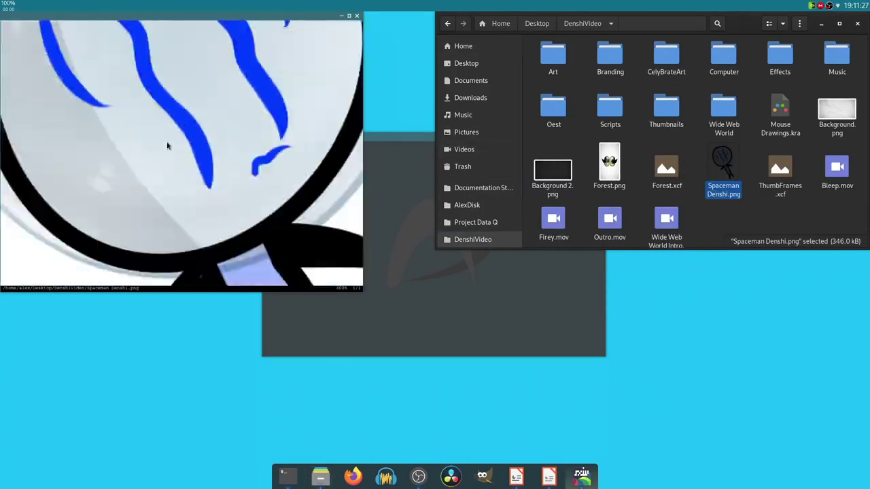
{"action": "scroll", "coordinate": [167, 146], "scroll_direction": "down", "scroll_amount": 5}
{"action": "scroll", "coordinate": [168, 145], "scroll_direction": "up", "scroll_amount": 4}
{"action": "scroll", "coordinate": [169, 142], "scroll_direction": "down", "scroll_amount": 3}
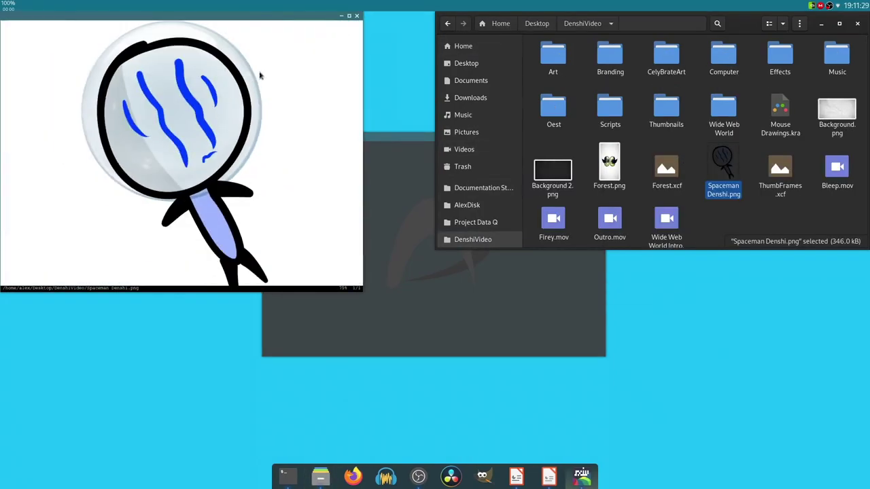
{"action": "left_click", "coordinate": [352, 15]}
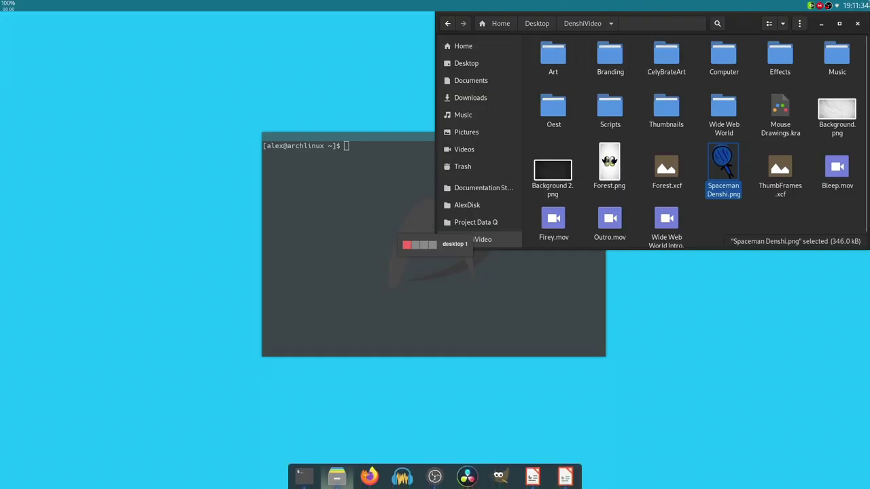
Close the file manager and move the terminal window toward the upper-right area of the desktop.
{"action": "key", "text": "ctrl+w"}
{"action": "left_click_drag", "start_coordinate": [491, 140], "coordinate": [665, 52]}
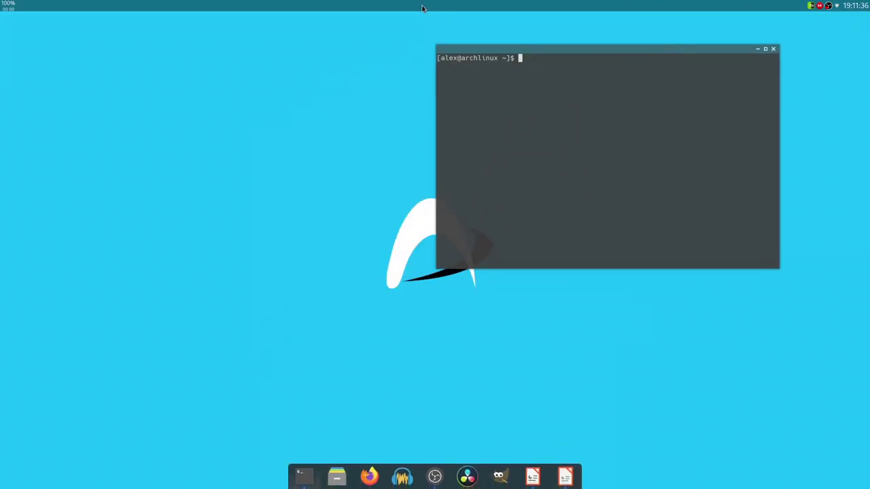
{"action": "right_click", "coordinate": [246, 151]}
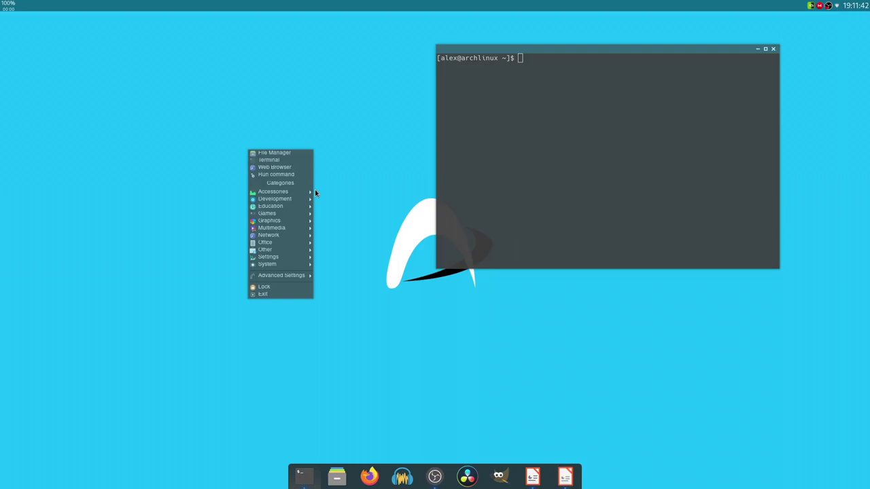
{"action": "left_click", "coordinate": [521, 219]}
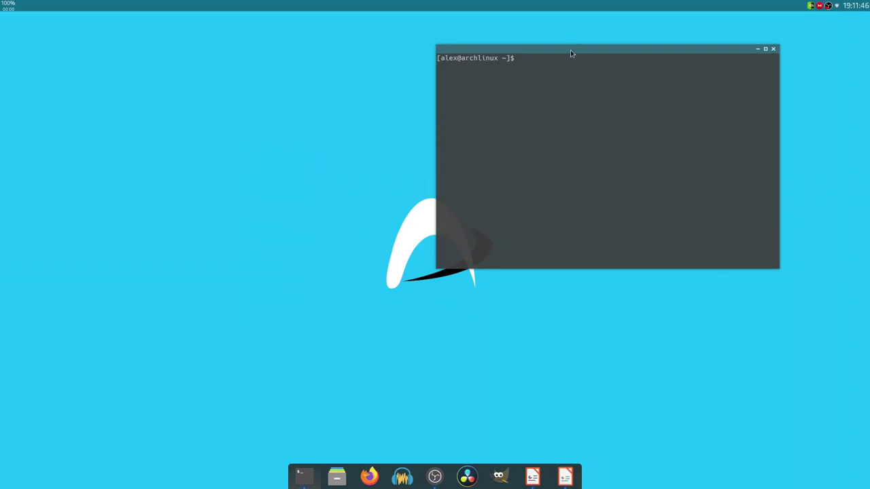
Place the terminal in the desktop's upper-right corner, then run obconf to view the Openbox window themes and close it.
{"action": "left_click_drag", "start_coordinate": [570, 53], "coordinate": [647, 27]}
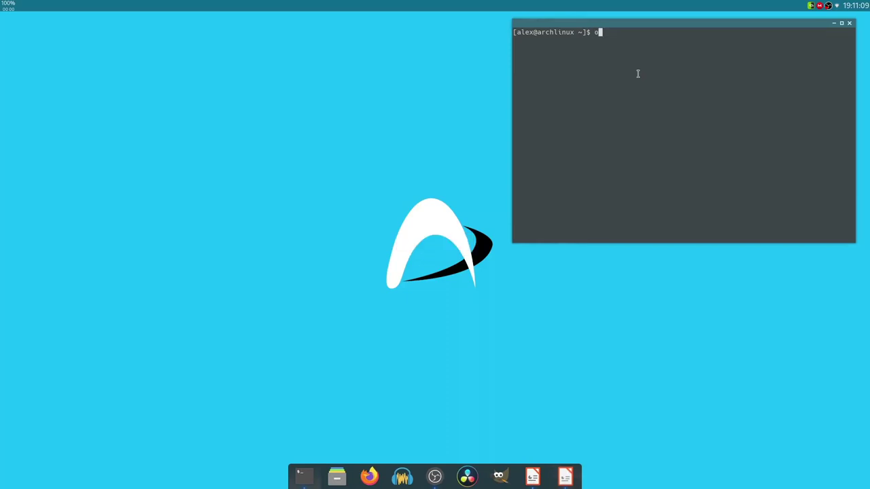
{"action": "type", "text": "bconf"}
{"action": "key", "text": "Return"}
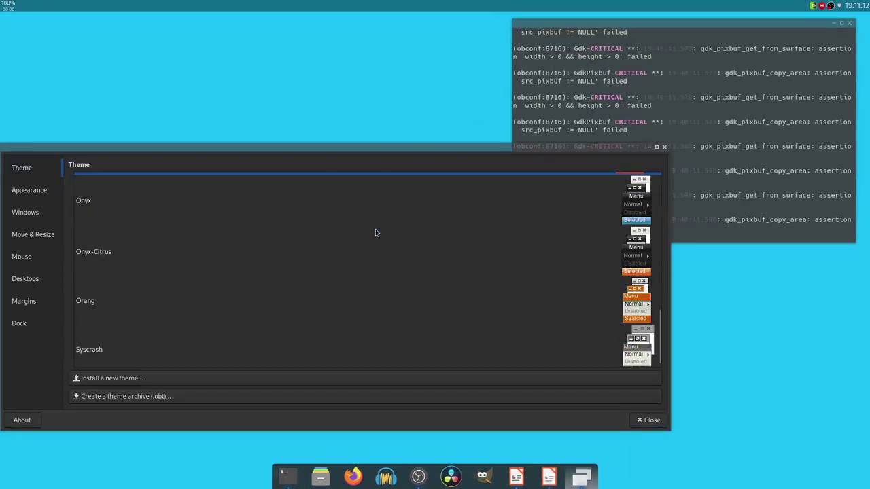
{"action": "double_click", "coordinate": [665, 150]}
Run lxappearance, look at the available icon themes and apply the Adwaita-dark widget style.
{"action": "type", "text": "lxappearance"}
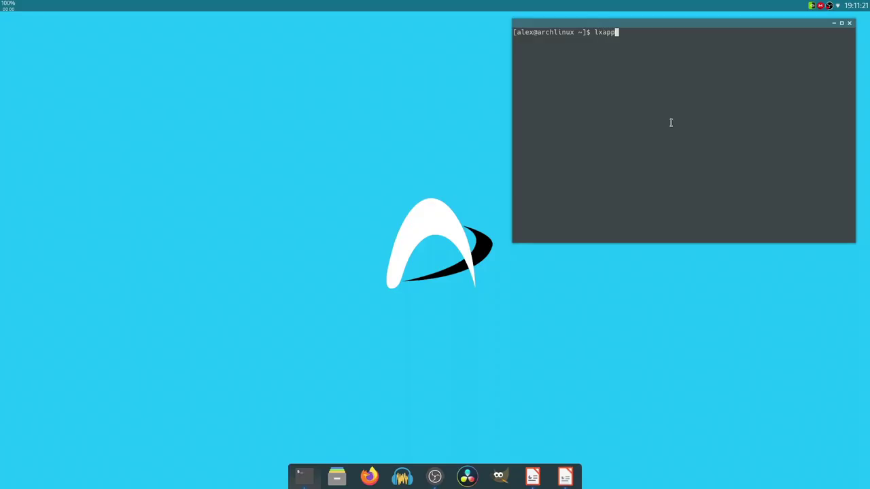
{"action": "key", "text": "Return"}
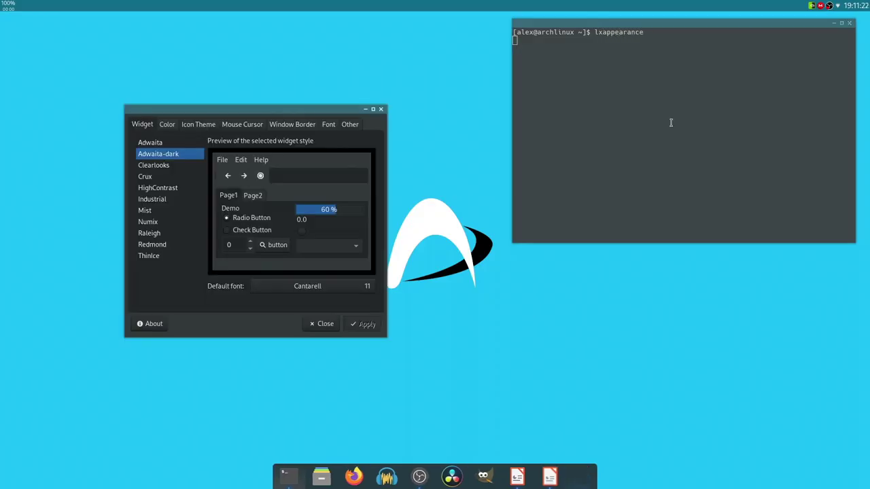
{"action": "left_click", "coordinate": [199, 125]}
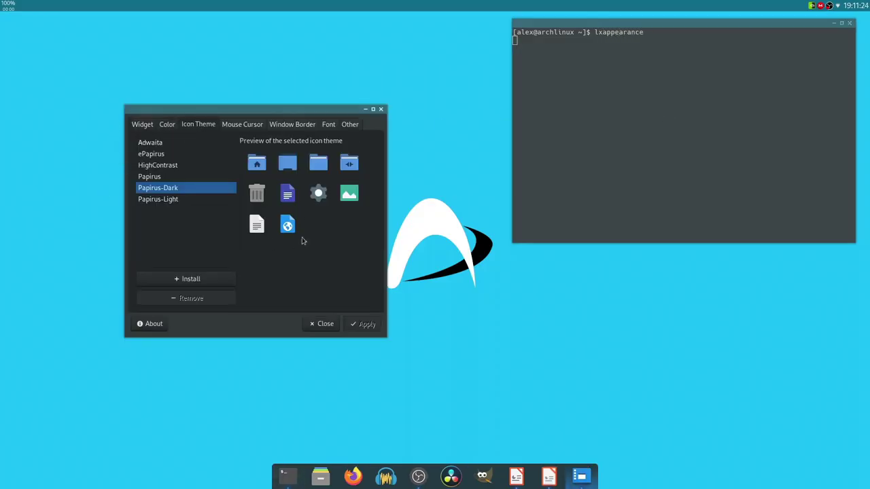
{"action": "left_click", "coordinate": [144, 125]}
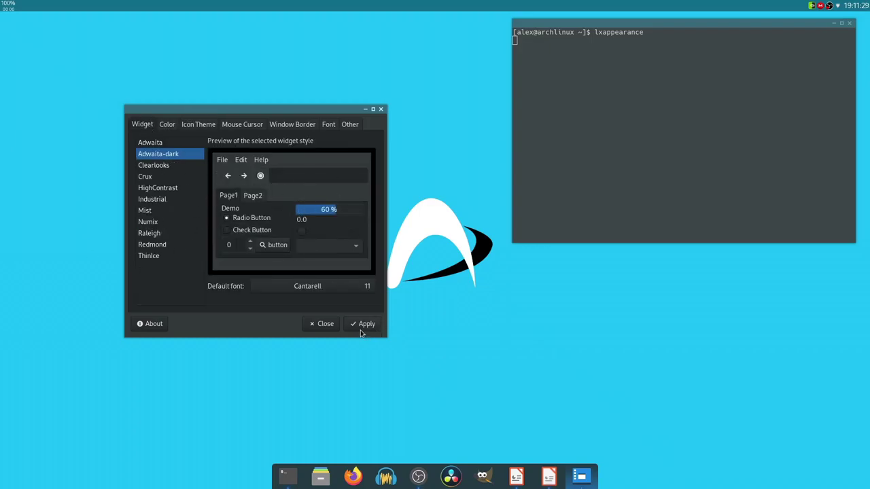
{"action": "left_click", "coordinate": [362, 325]}
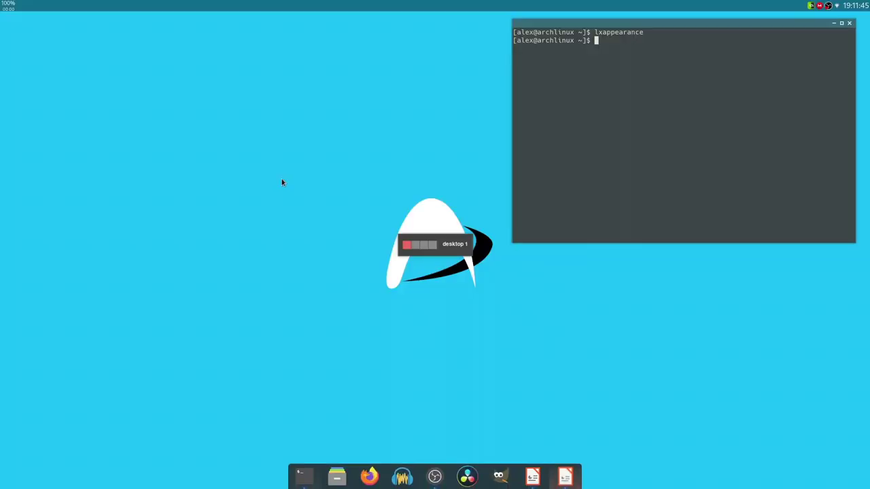
Clear the terminal and run neofetch to display the system information.
{"action": "key", "text": "ctrl+l"}
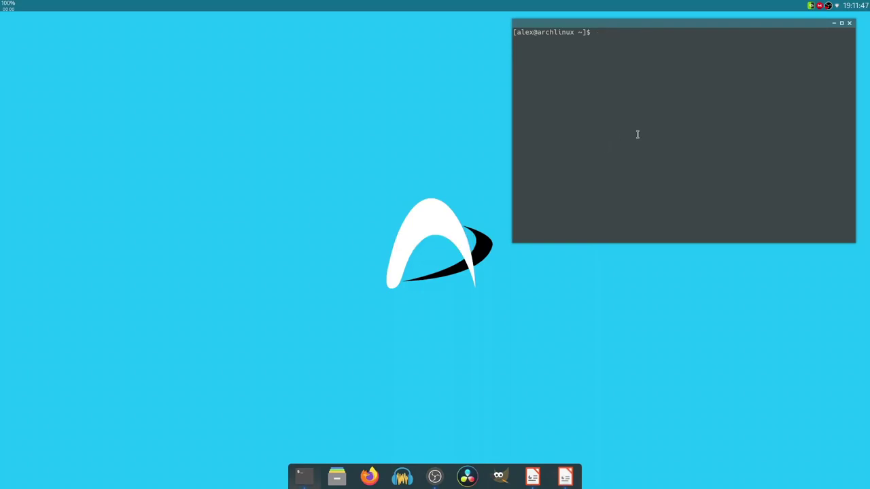
{"action": "type", "text": "neofetch"}
{"action": "key", "text": "Return"}
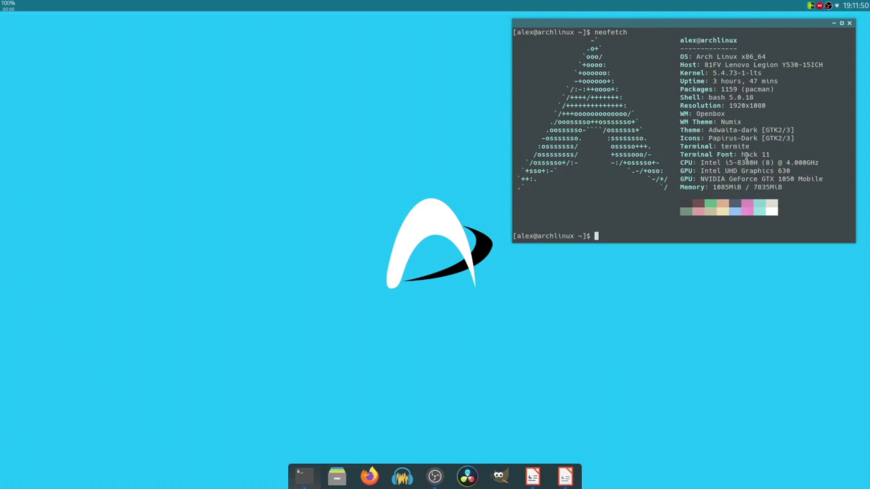